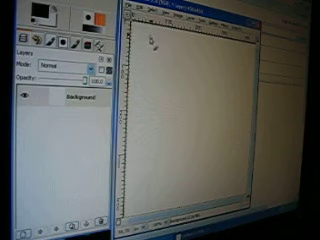
# Step: Paint a wavy freehand stroke across the canvas, then undo it
pyautogui.moveTo(152, 42)
pyautogui.mouseDown()
pyautogui.moveTo(180, 46)
pyautogui.moveTo(233, 128)
pyautogui.moveTo(238, 178)
pyautogui.mouseUp()
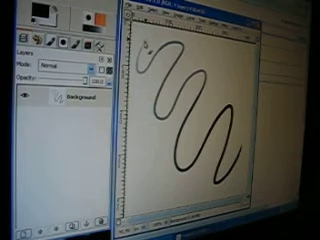
pyautogui.hotkey('ctrl', 'z')
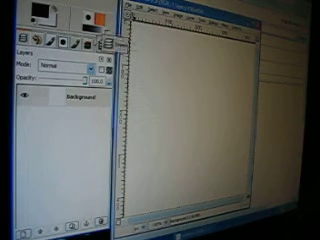
# Step: Bring up the Layers dialog showing the single Background layer with Ctrl+L
pyautogui.hotkey('ctrl', 'l')
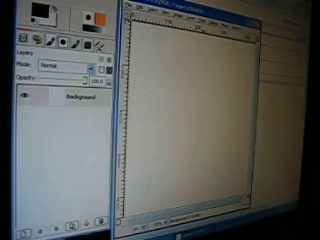
pyautogui.click(226, 21)
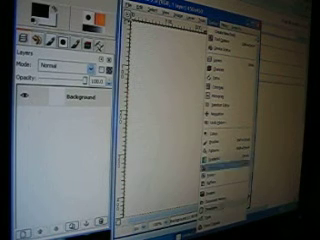
pyautogui.click(240, 63)
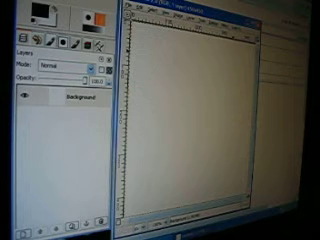
# Step: Open the Dialogs menu in the image window menubar
pyautogui.click(213, 18)
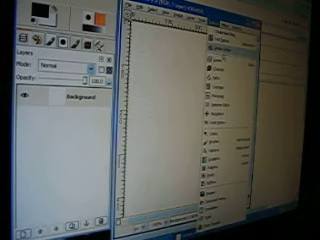